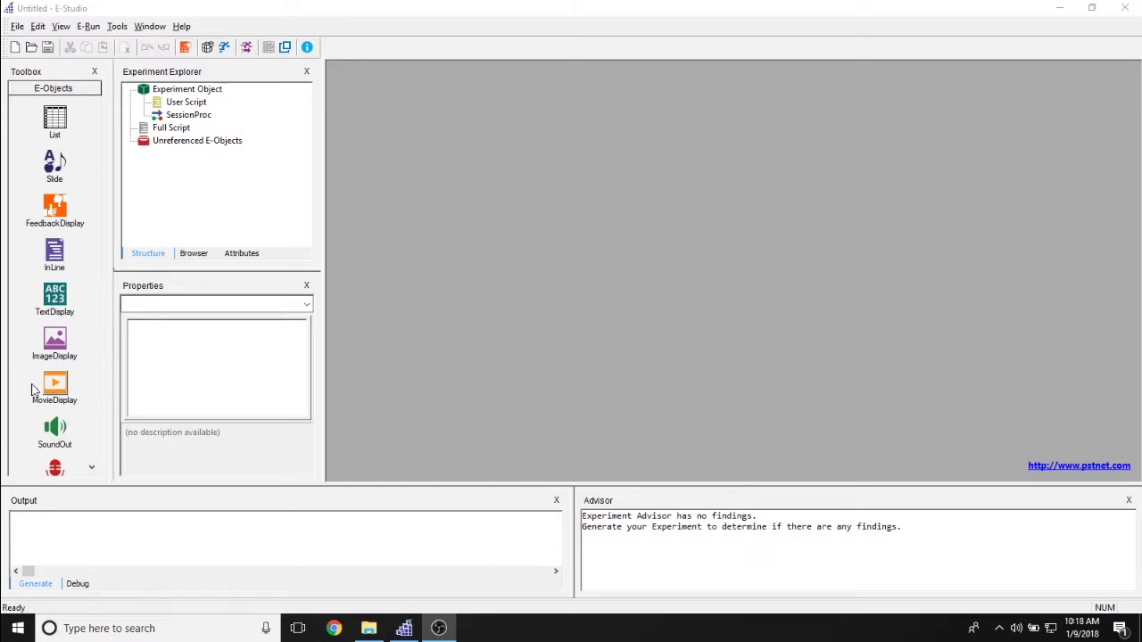
Scroll the Toolbox down until the Wait, Label, PackageCall and Procedure objects show.
{"action": "left_click", "coordinate": [92, 471]}
{"action": "left_click", "coordinate": [93, 471]}
{"action": "left_click", "coordinate": [93, 471]}
{"action": "left_click", "coordinate": [93, 471]}
{"action": "left_click", "coordinate": [93, 471]}
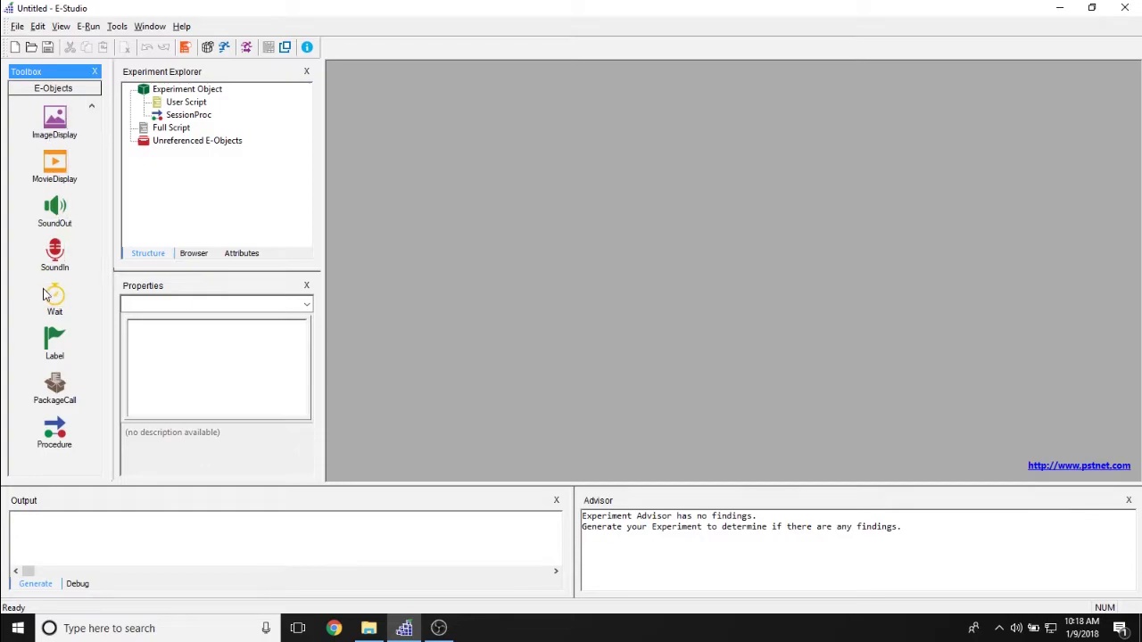
Drop a Wait object onto SessionProc as Wait1 and open its Properties dialog showing Duration 1000.
{"action": "left_click_drag", "start_coordinate": [49, 294], "coordinate": [211, 122]}
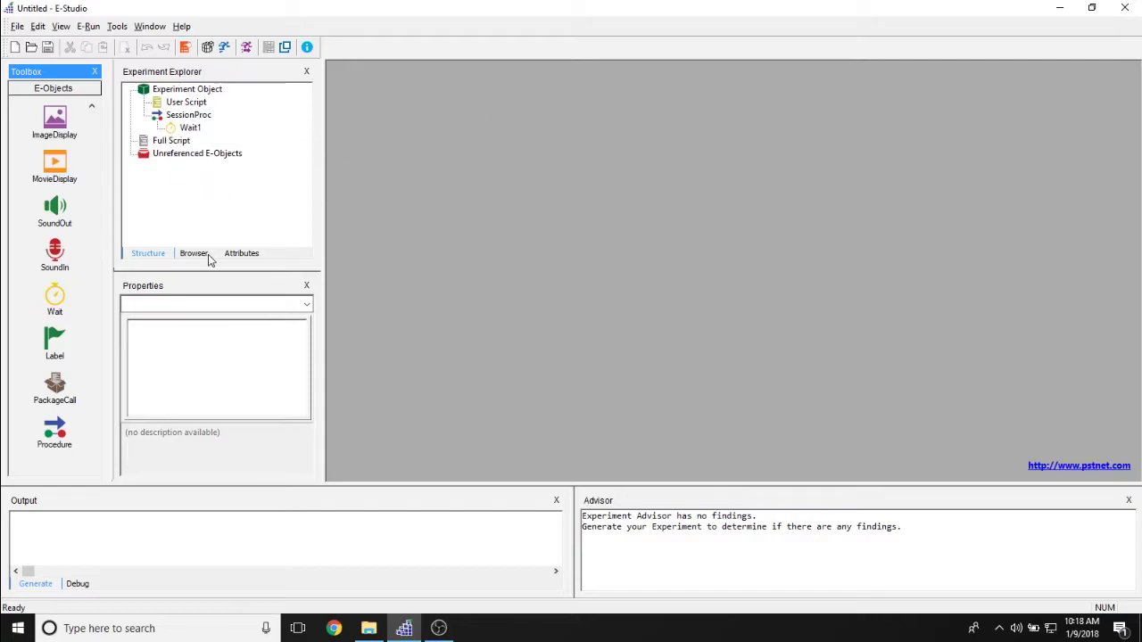
{"action": "mouse_move", "coordinate": [174, 130]}
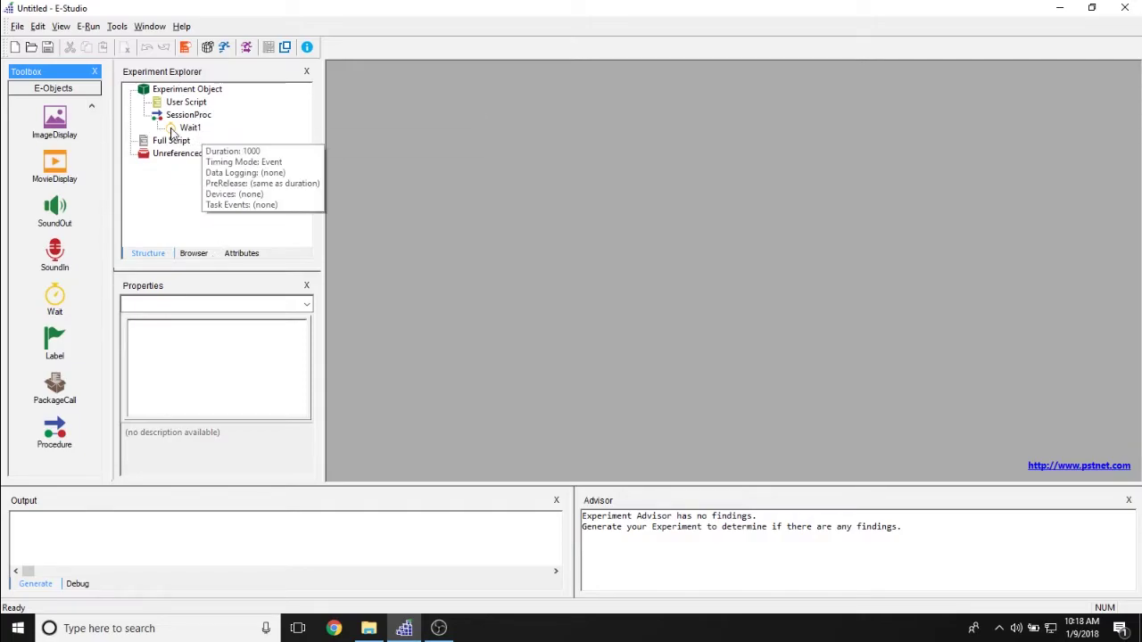
{"action": "double_click", "coordinate": [191, 130]}
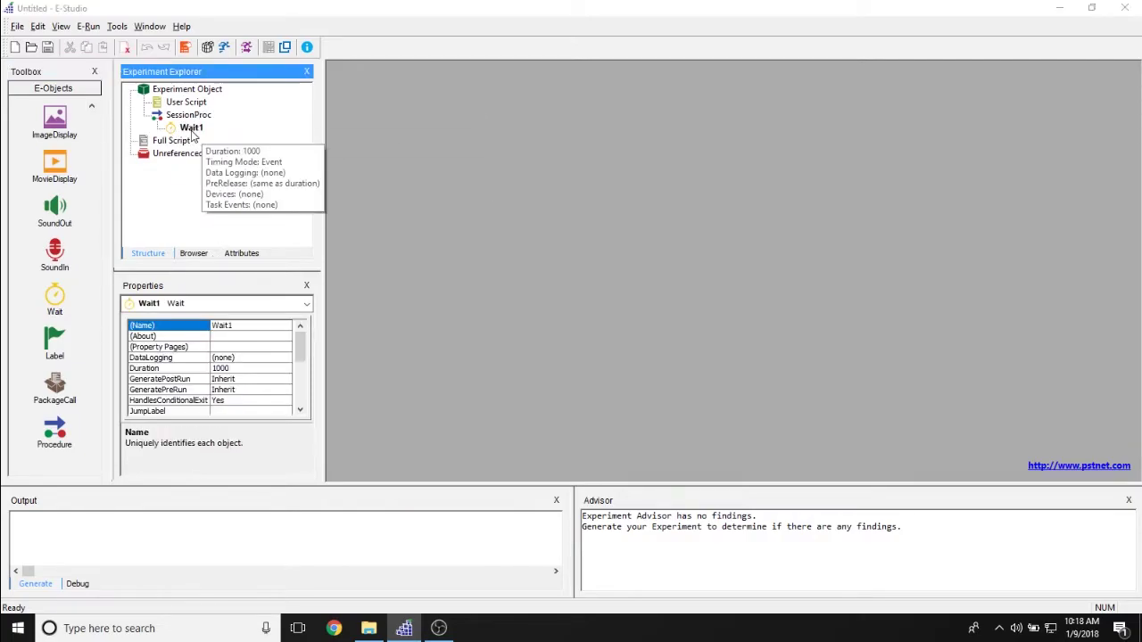
{"action": "left_click_drag", "start_coordinate": [538, 144], "coordinate": [624, 80]}
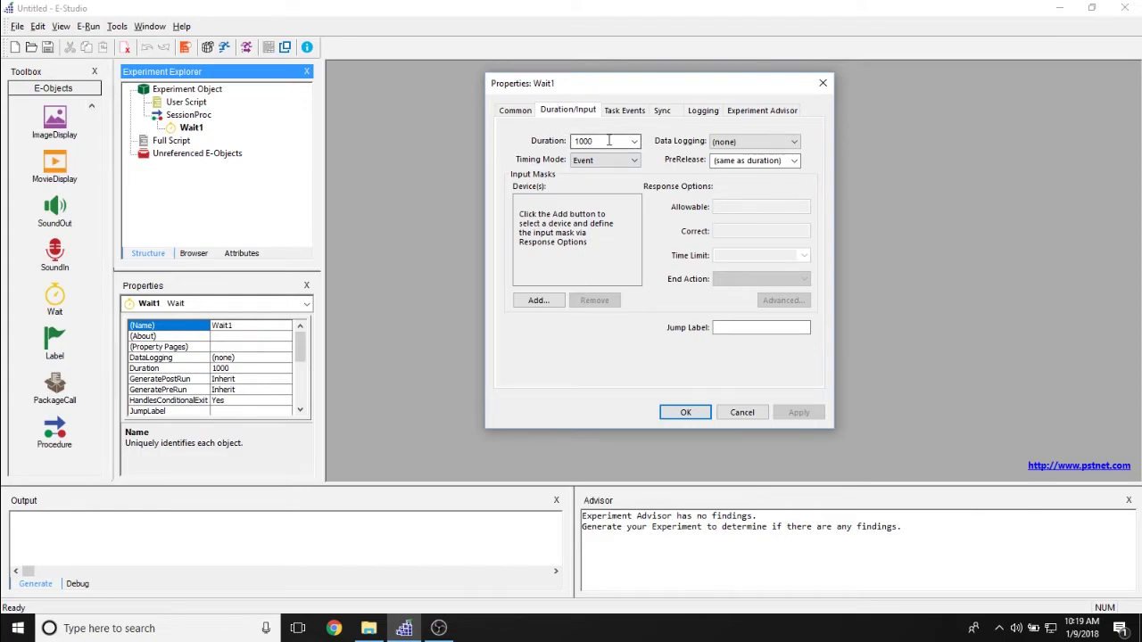
{"action": "left_click", "coordinate": [789, 142]}
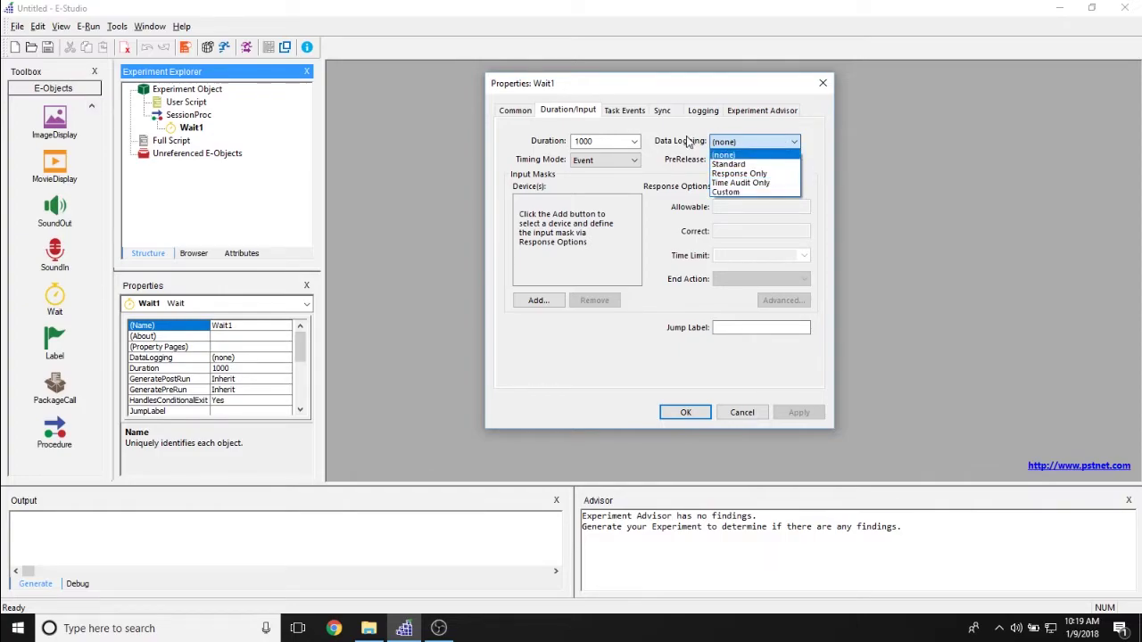
{"action": "left_click", "coordinate": [741, 155]}
{"action": "left_click", "coordinate": [631, 161]}
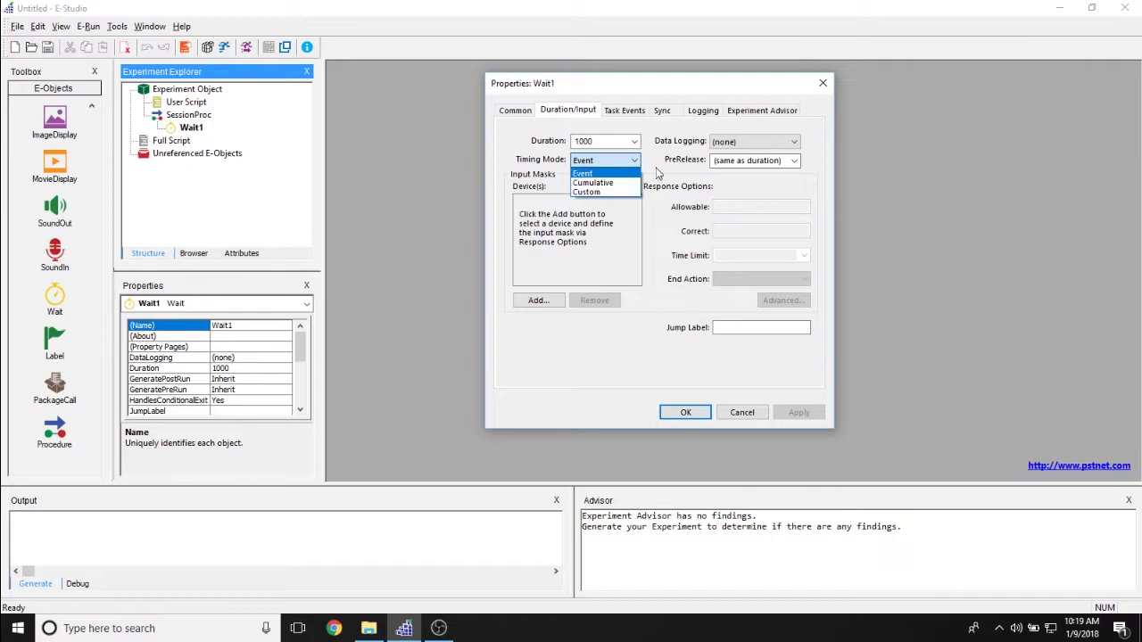
{"action": "left_click", "coordinate": [658, 173]}
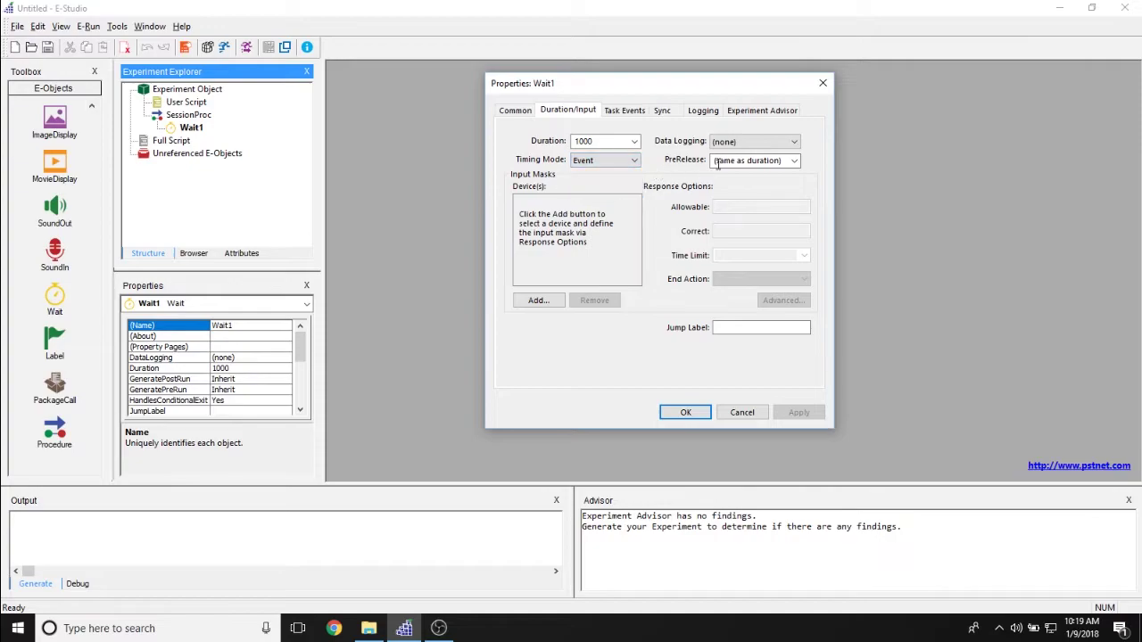
{"action": "left_click", "coordinate": [795, 162]}
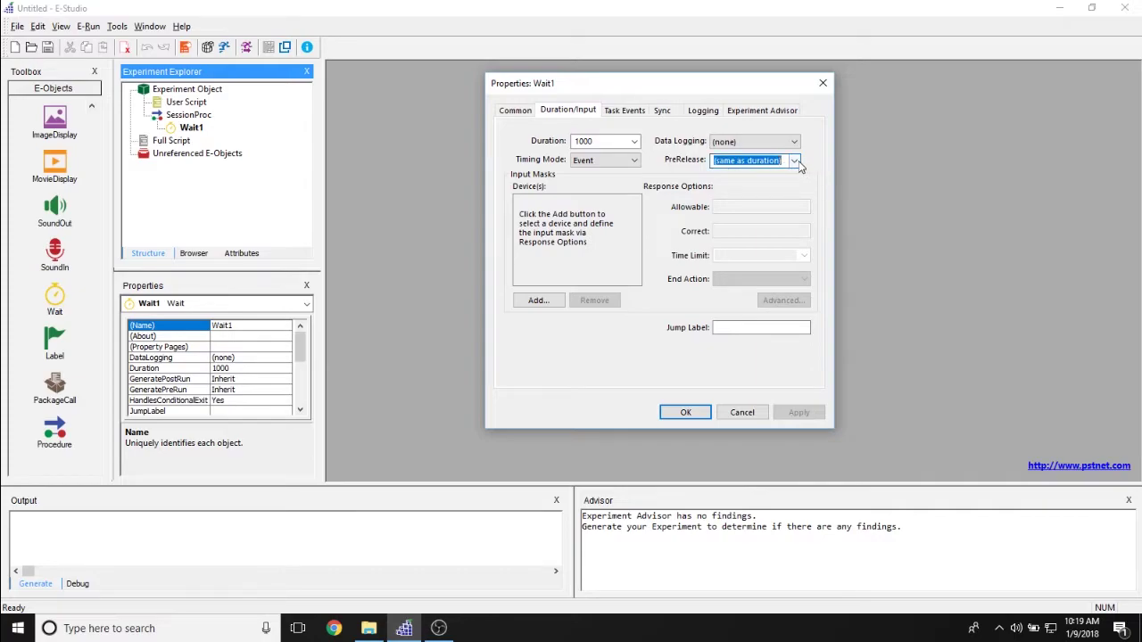
{"action": "left_click", "coordinate": [817, 159]}
{"action": "left_click", "coordinate": [724, 160]}
Add Keyboard as an input device for Wait1.
{"action": "left_click", "coordinate": [536, 302]}
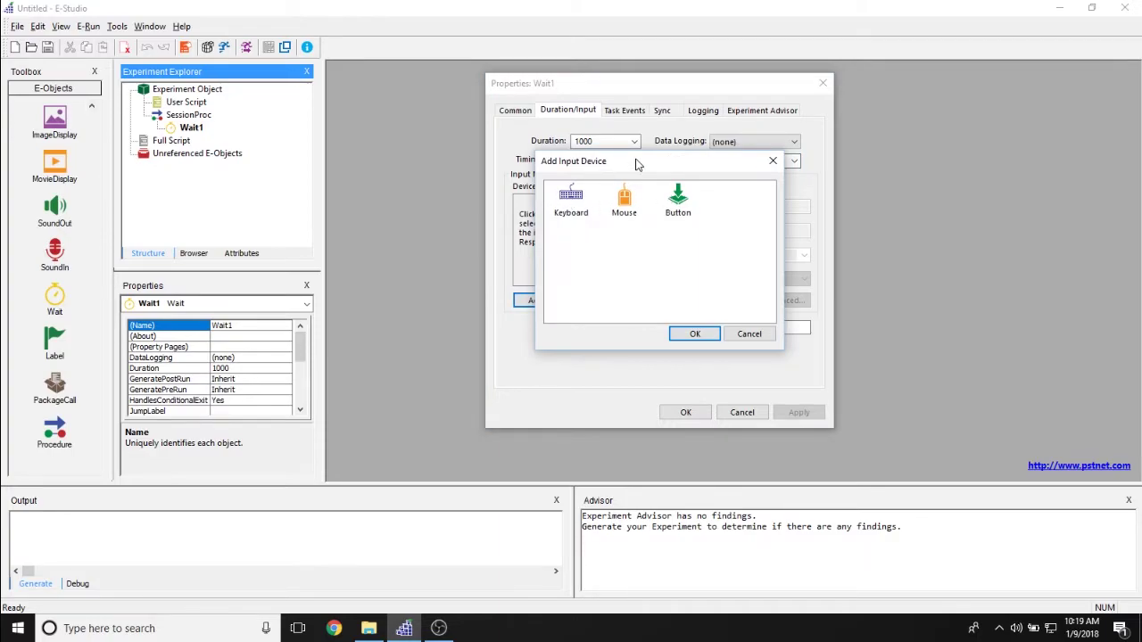
{"action": "left_click_drag", "start_coordinate": [636, 164], "coordinate": [672, 167]}
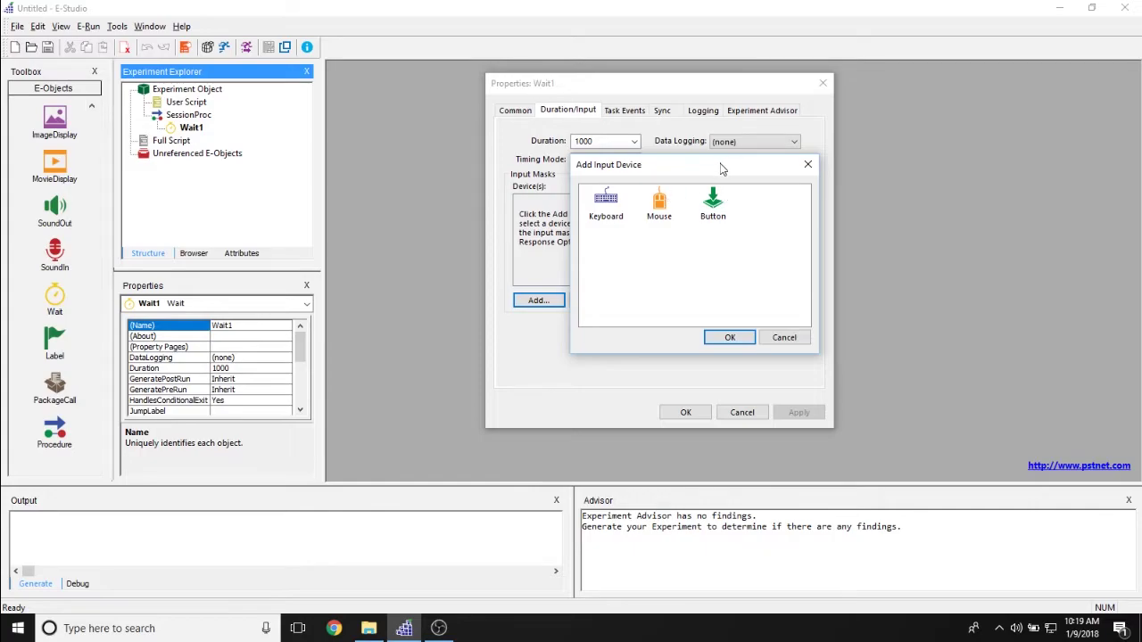
{"action": "left_click_drag", "start_coordinate": [724, 166], "coordinate": [702, 151]}
{"action": "double_click", "coordinate": [579, 186]}
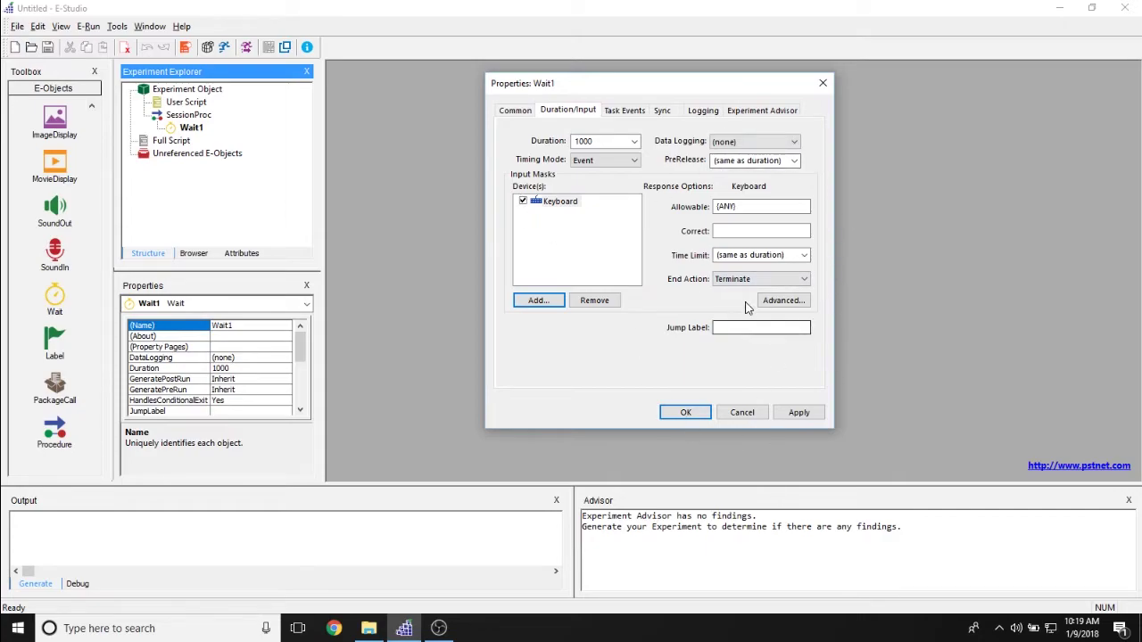
Review Keyboard's Allowable, Correct, Time Limit (same as duration) and End Action, keeping Terminate.
{"action": "left_click", "coordinate": [740, 203]}
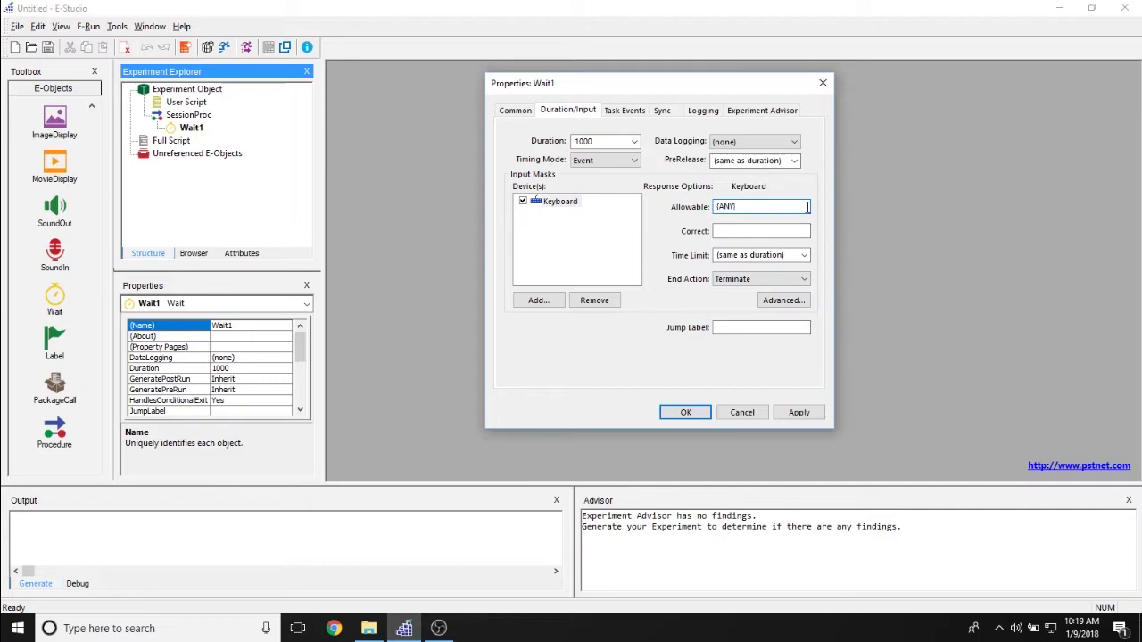
{"action": "left_click", "coordinate": [731, 231]}
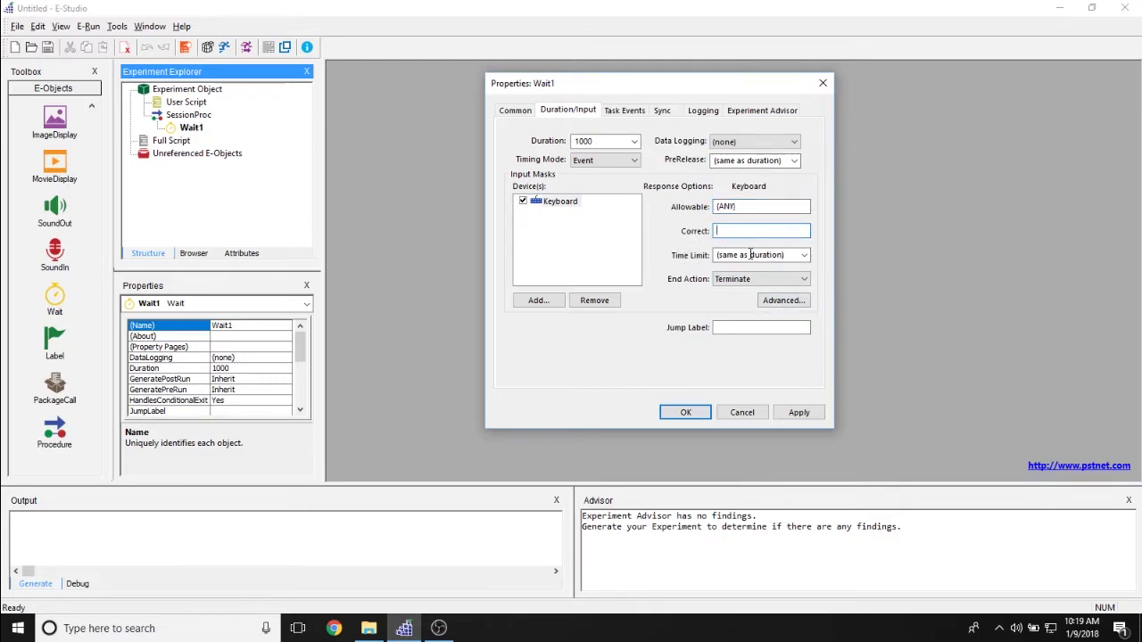
{"action": "left_click", "coordinate": [804, 255]}
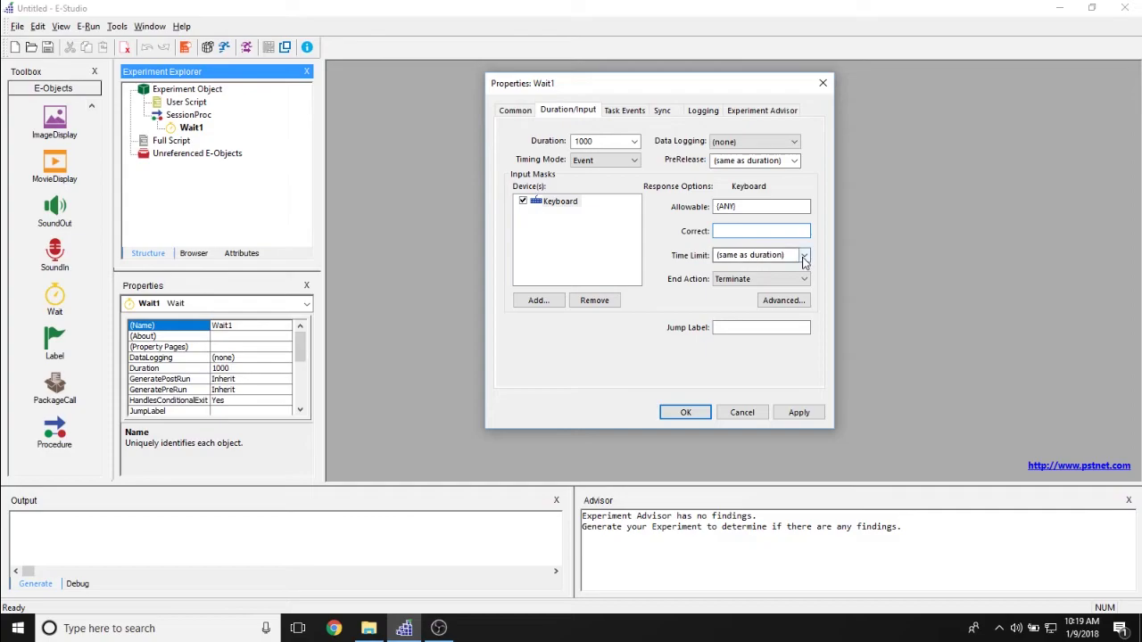
{"action": "left_click", "coordinate": [774, 250]}
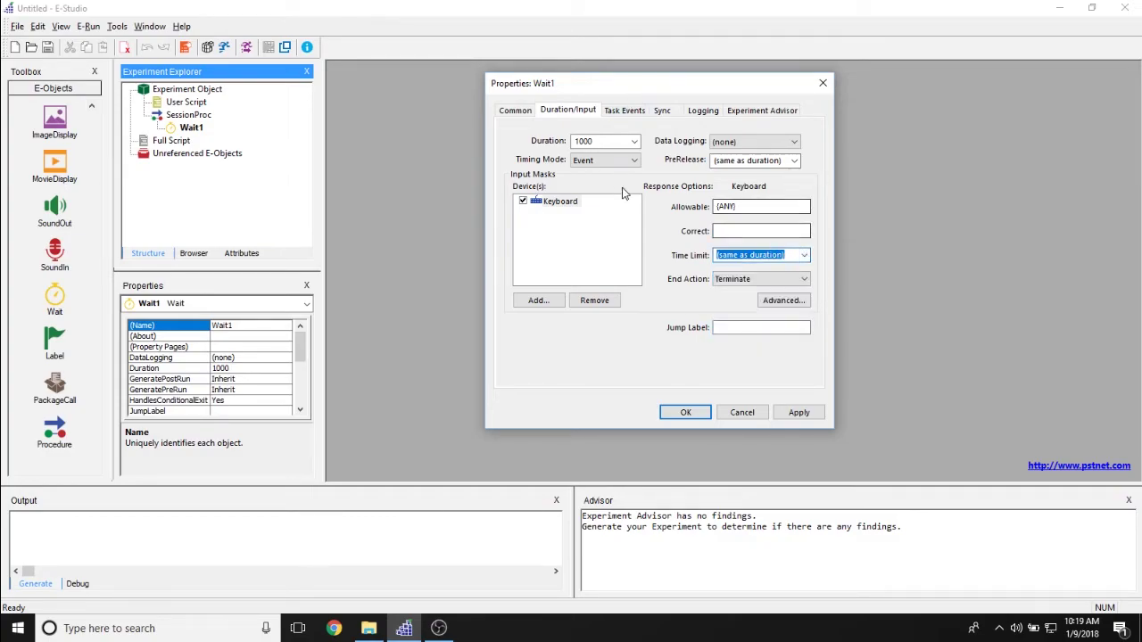
{"action": "left_click", "coordinate": [798, 281]}
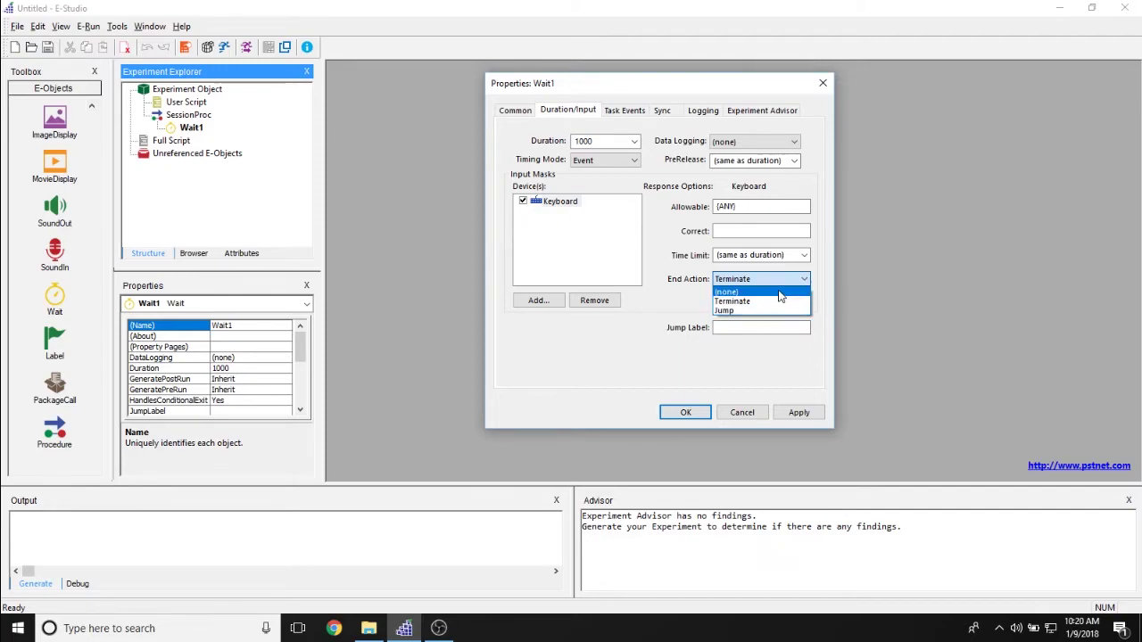
{"action": "left_click", "coordinate": [735, 327]}
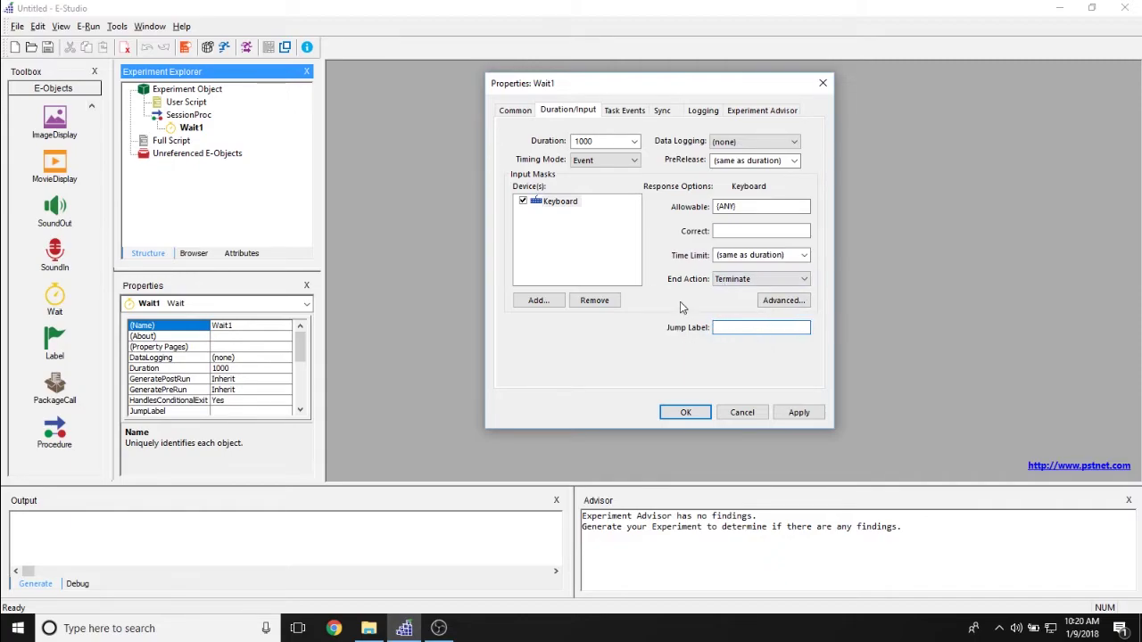
On Wait1's Common tab, click into the Tag and Notes fields.
{"action": "left_click", "coordinate": [510, 111]}
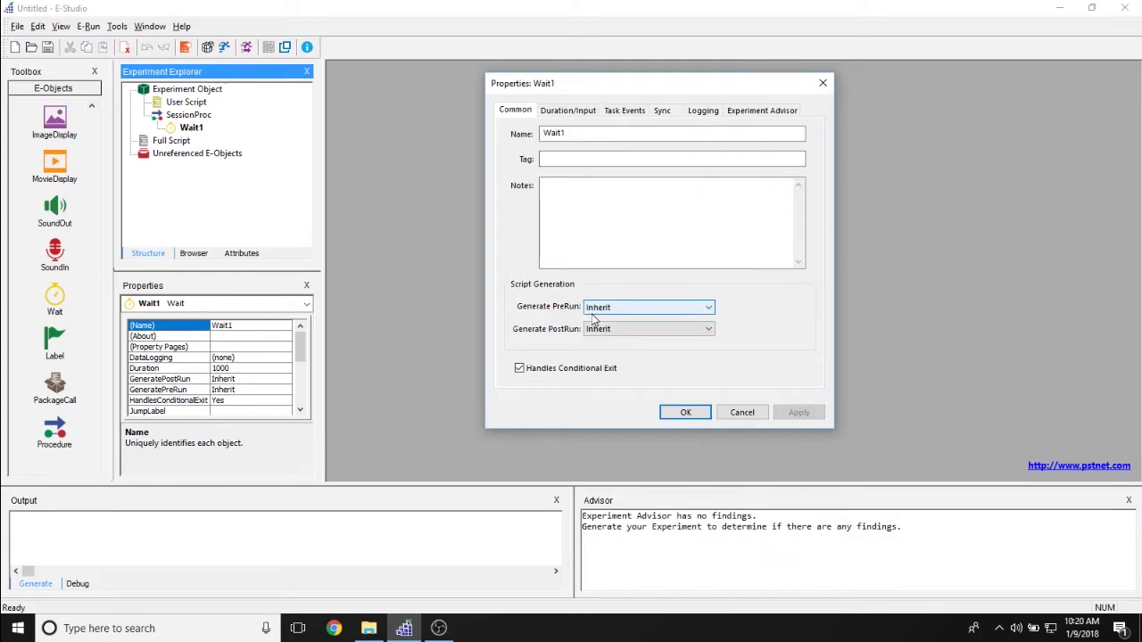
{"action": "left_click", "coordinate": [610, 160]}
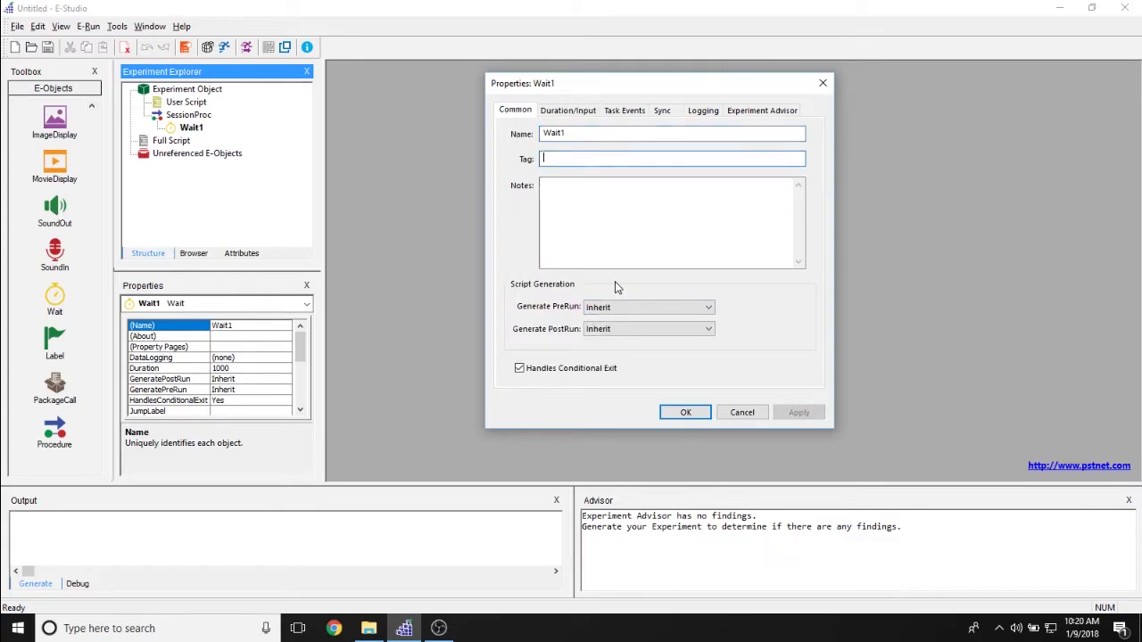
{"action": "left_click", "coordinate": [600, 201]}
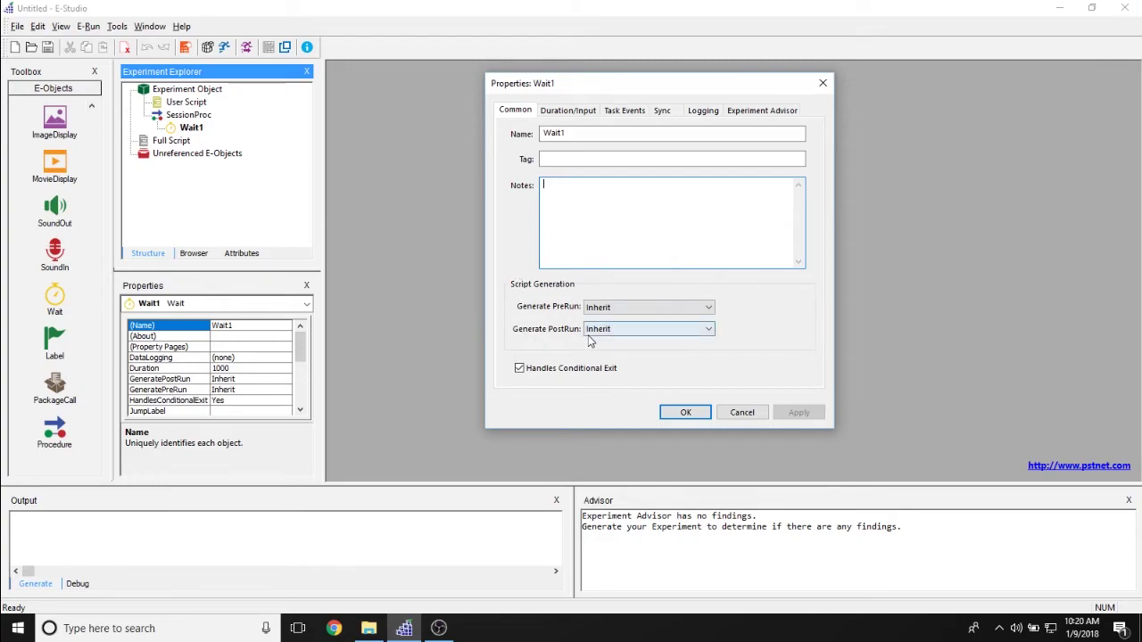
Keep Generate PreRun at Inherit, toggle Handles Conditional Exit, and view the Task Events page.
{"action": "left_click", "coordinate": [702, 308]}
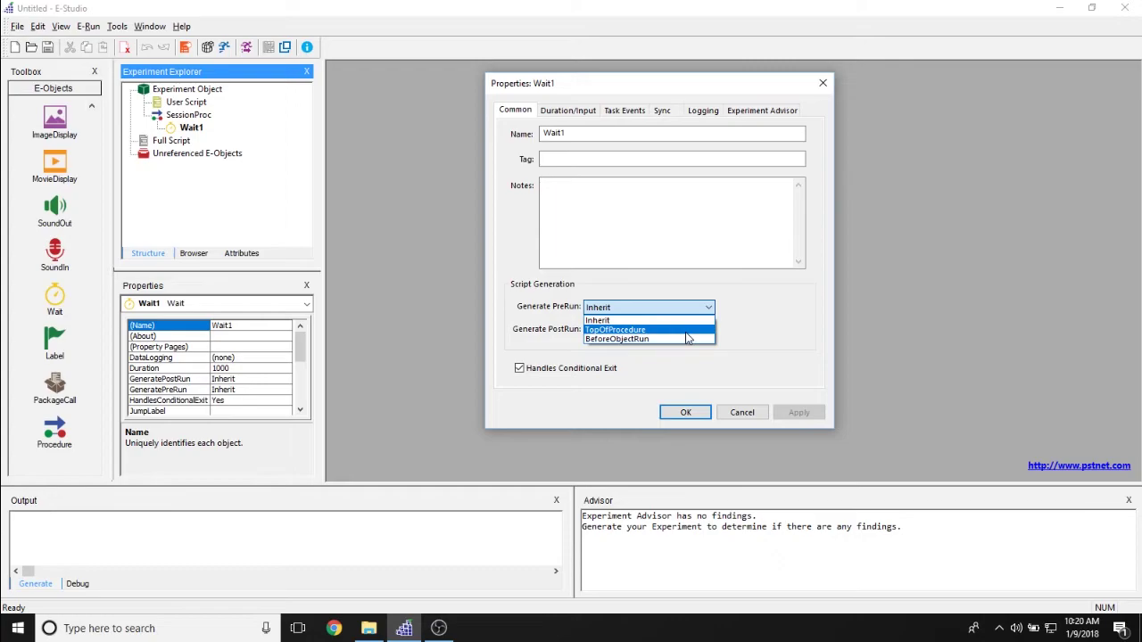
{"action": "left_click", "coordinate": [625, 320]}
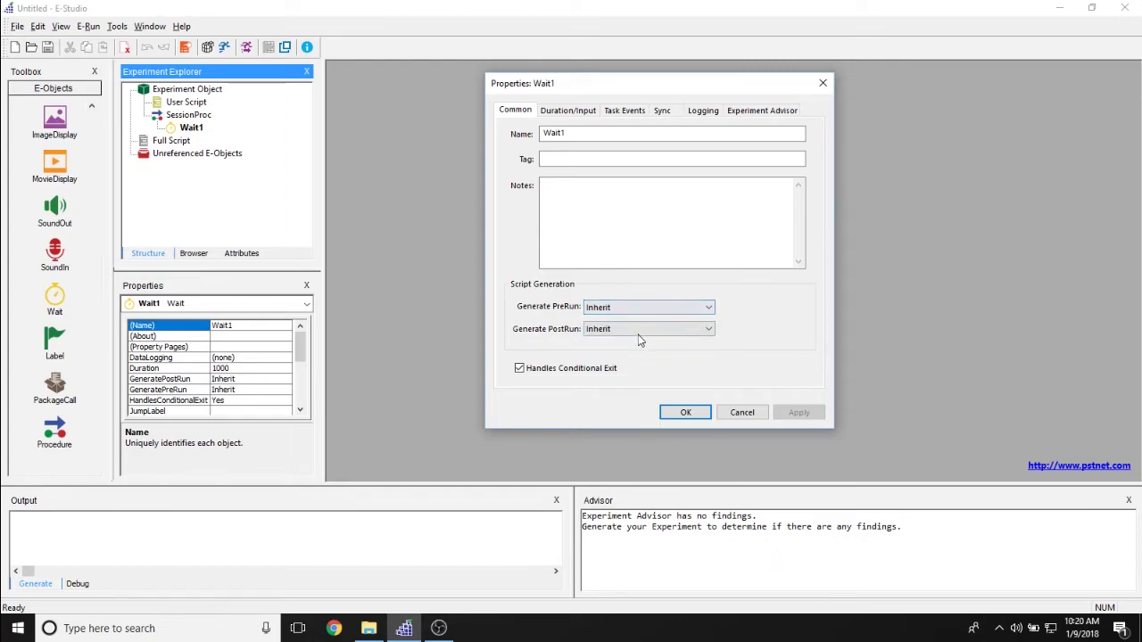
{"action": "left_click", "coordinate": [520, 369]}
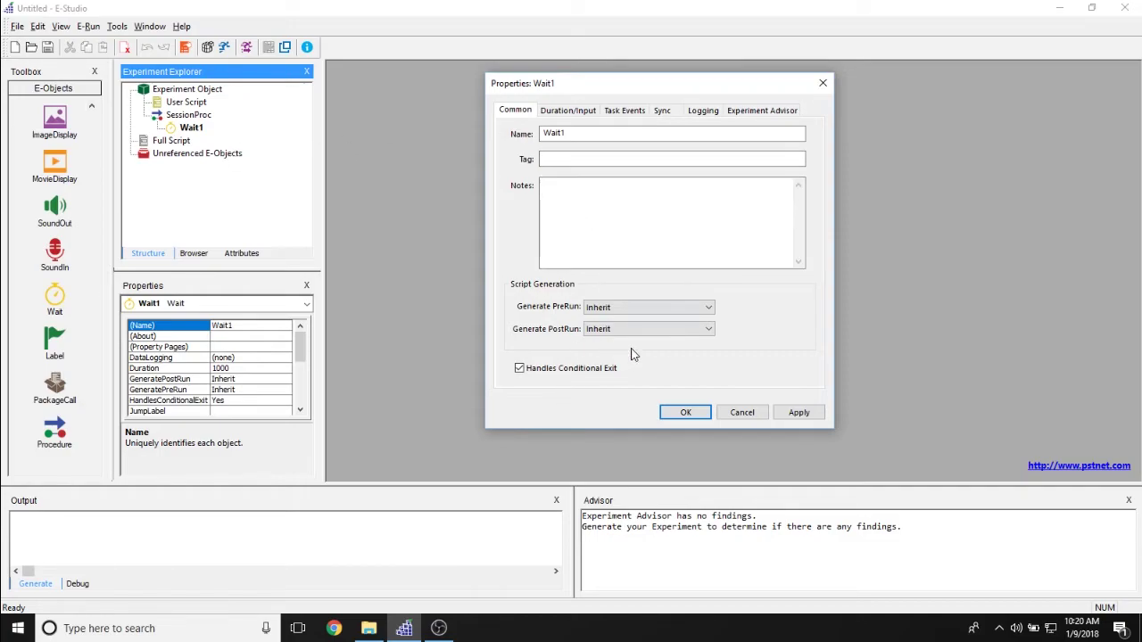
{"action": "left_click", "coordinate": [621, 114]}
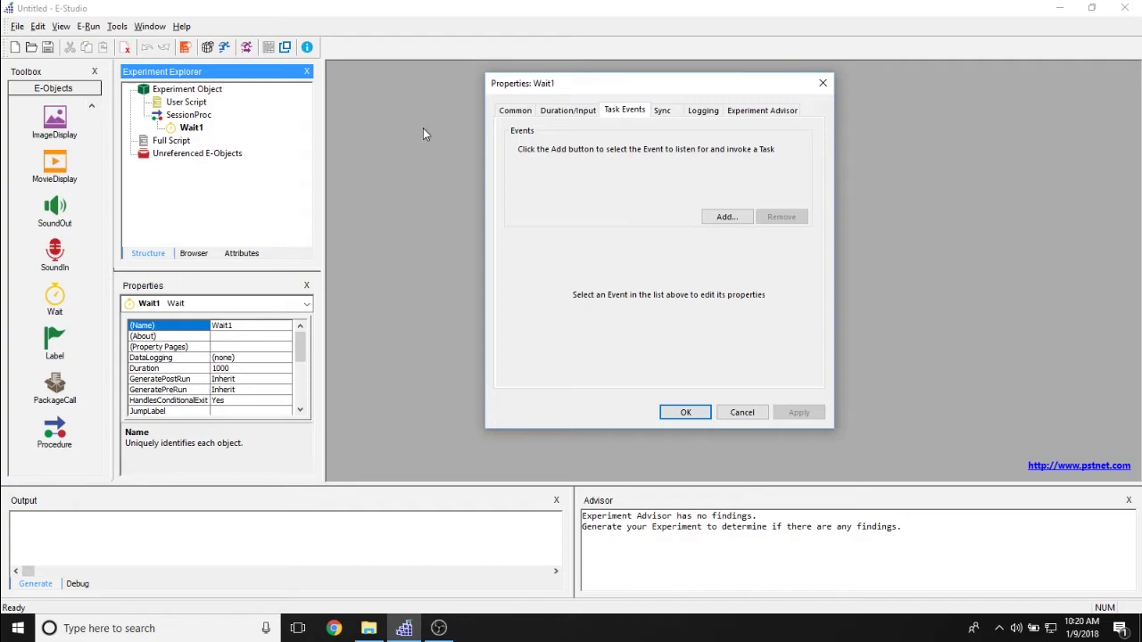
Add a Wait1.OnsetTime task event.
{"action": "left_click", "coordinate": [724, 217]}
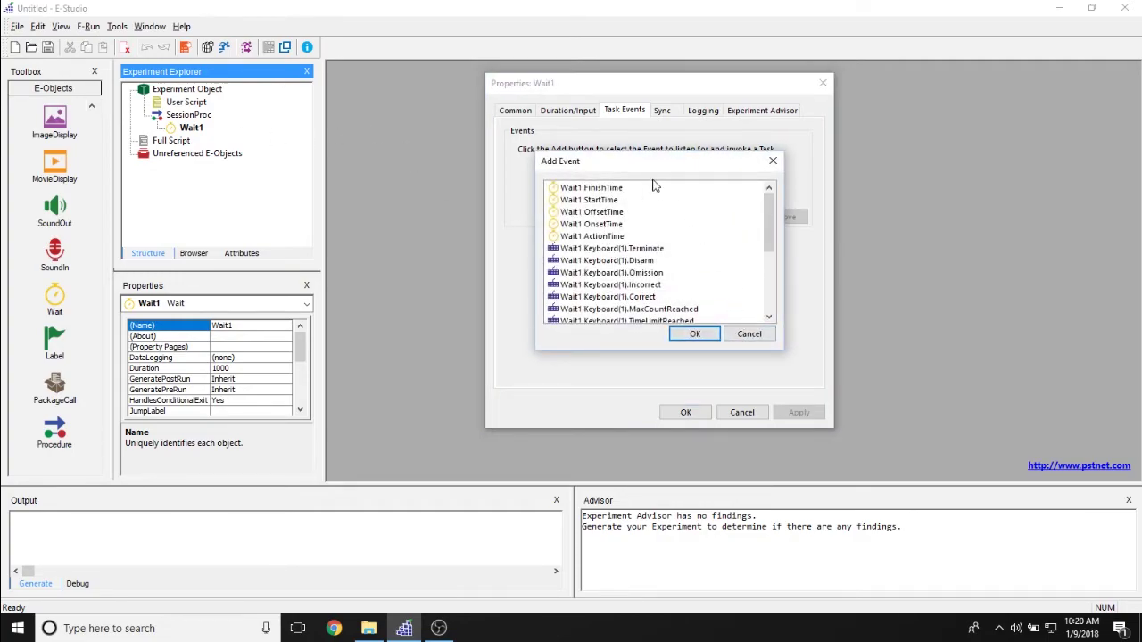
{"action": "left_click", "coordinate": [593, 224]}
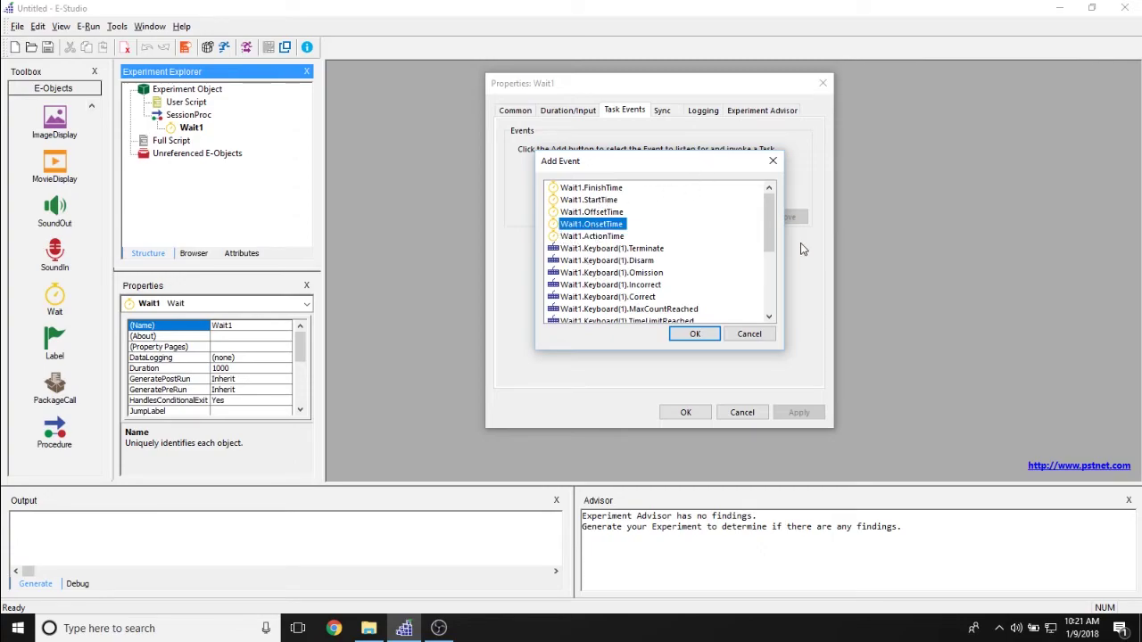
{"action": "left_click", "coordinate": [692, 333]}
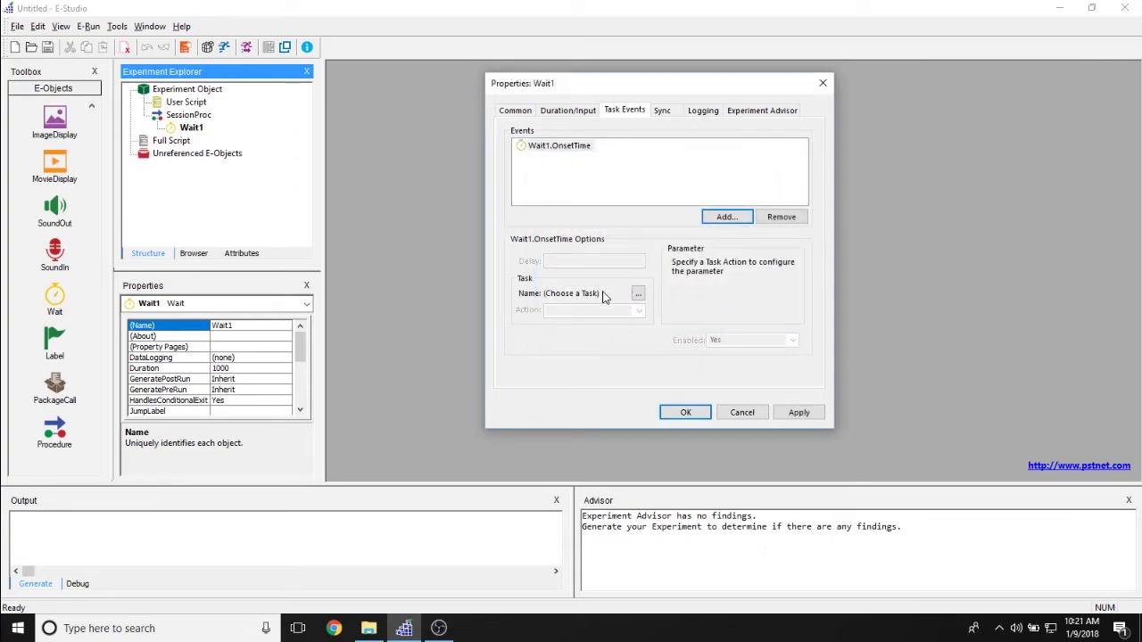
Browse the Chronos, ParallelPort, Serial and Socket tasks, then cancel without choosing one.
{"action": "left_click", "coordinate": [638, 293]}
{"action": "left_click_drag", "start_coordinate": [618, 158], "coordinate": [591, 193]}
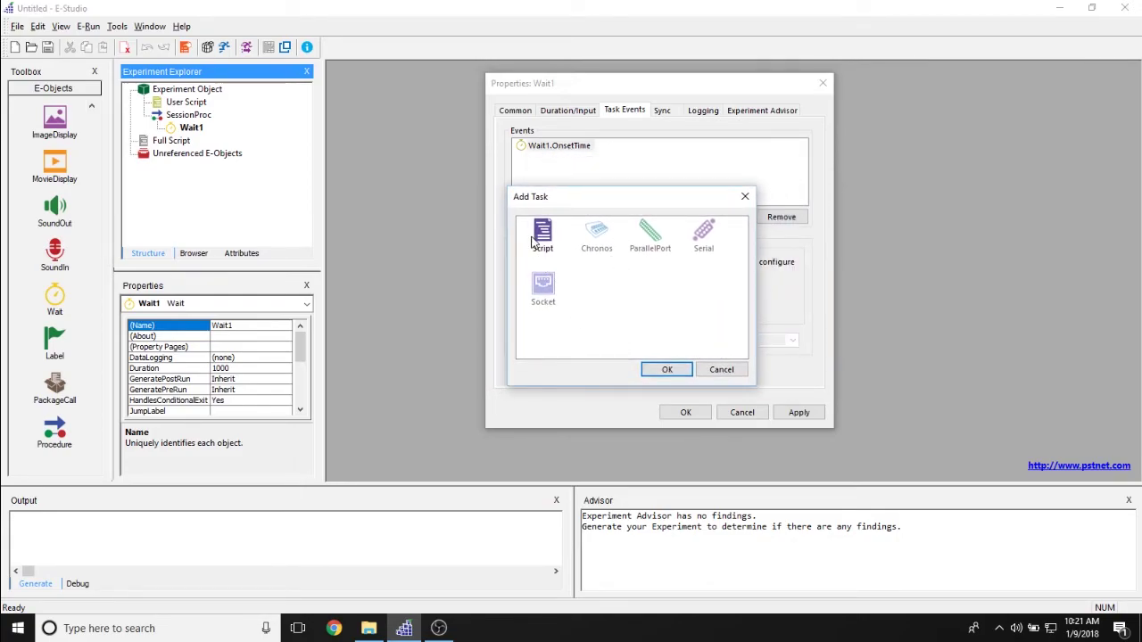
{"action": "left_click", "coordinate": [607, 250]}
{"action": "left_click", "coordinate": [661, 248]}
{"action": "left_click", "coordinate": [713, 251]}
{"action": "left_click", "coordinate": [556, 307]}
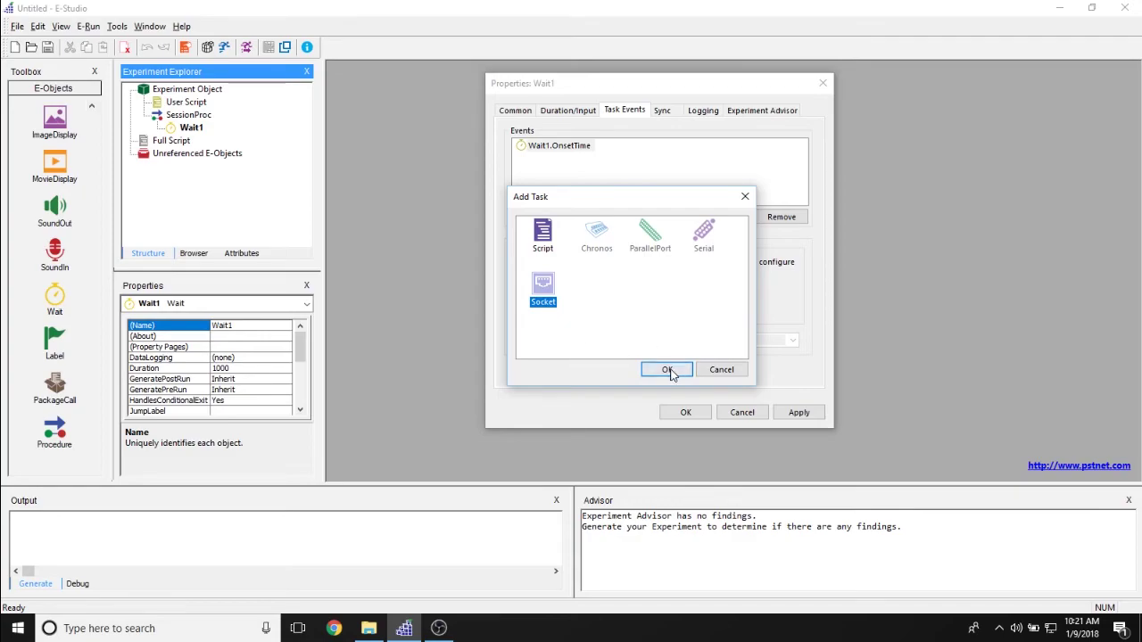
{"action": "left_click", "coordinate": [718, 371]}
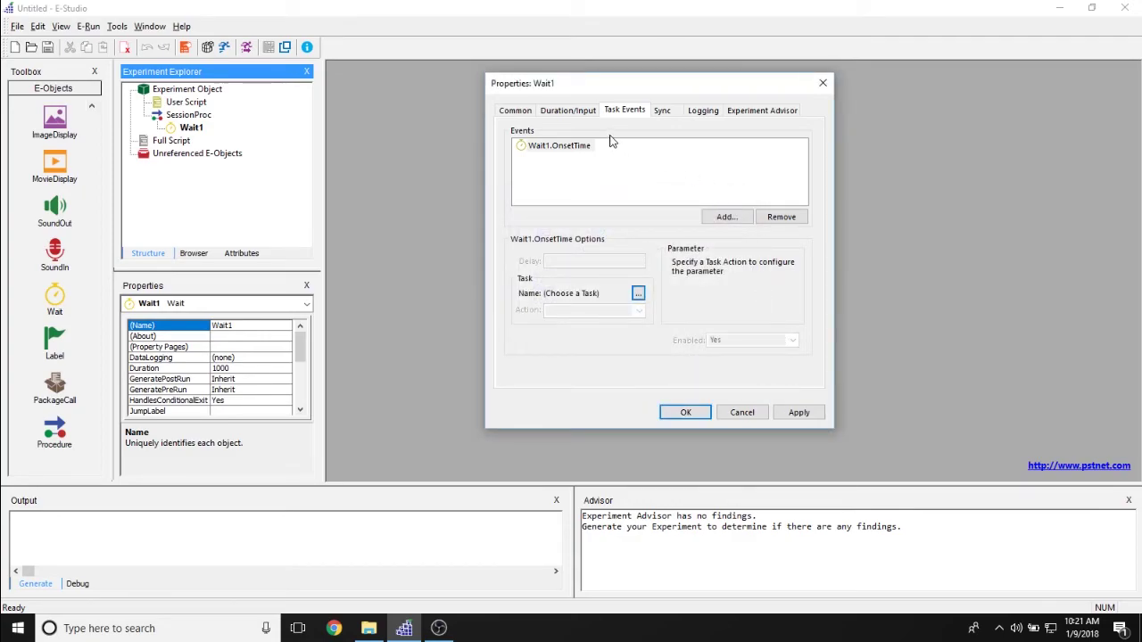
Remove the Wait1.OnsetTime event and view the Sync page.
{"action": "left_click", "coordinate": [576, 147]}
{"action": "left_click", "coordinate": [779, 216]}
{"action": "left_click", "coordinate": [662, 111]}
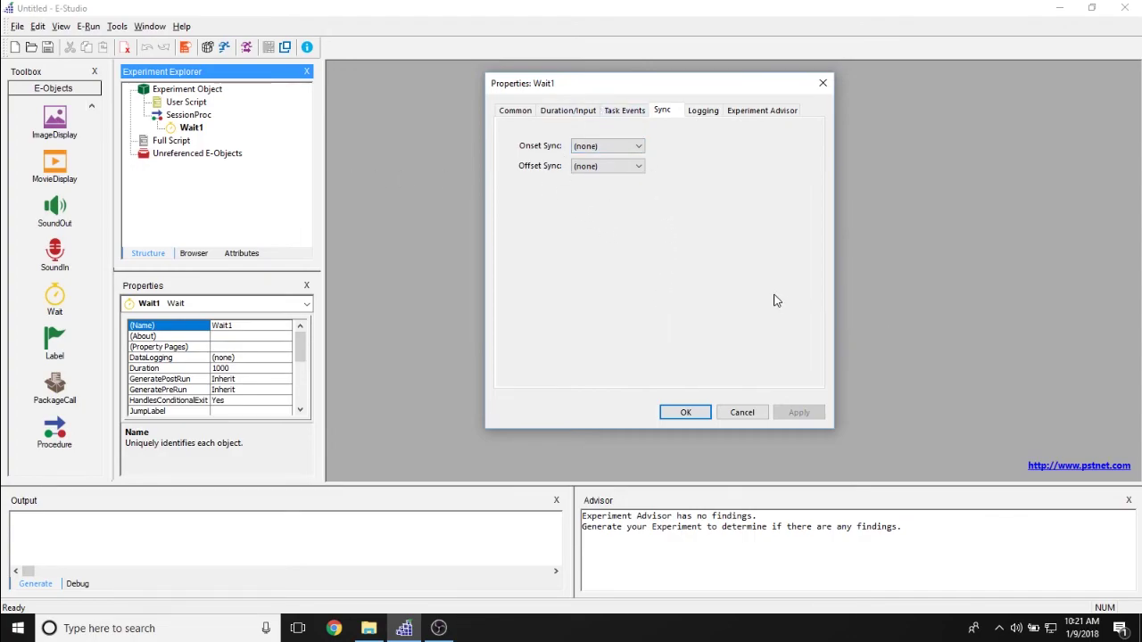
Leave both Onset Sync and Offset Sync set to (none).
{"action": "left_click", "coordinate": [609, 146]}
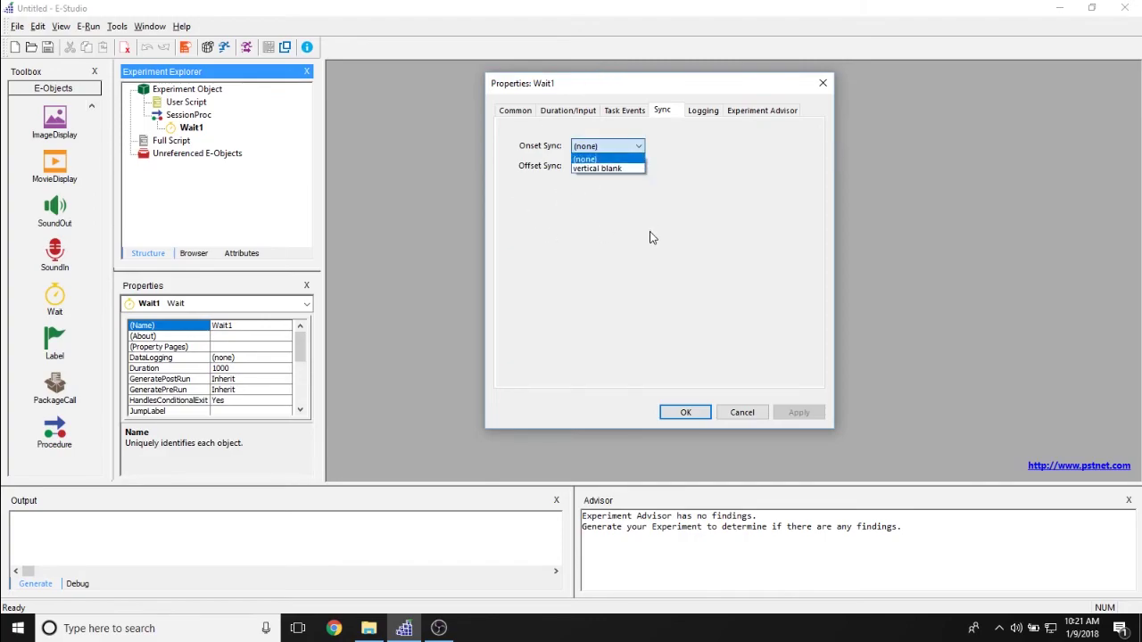
{"action": "left_click", "coordinate": [703, 146]}
{"action": "left_click", "coordinate": [607, 166]}
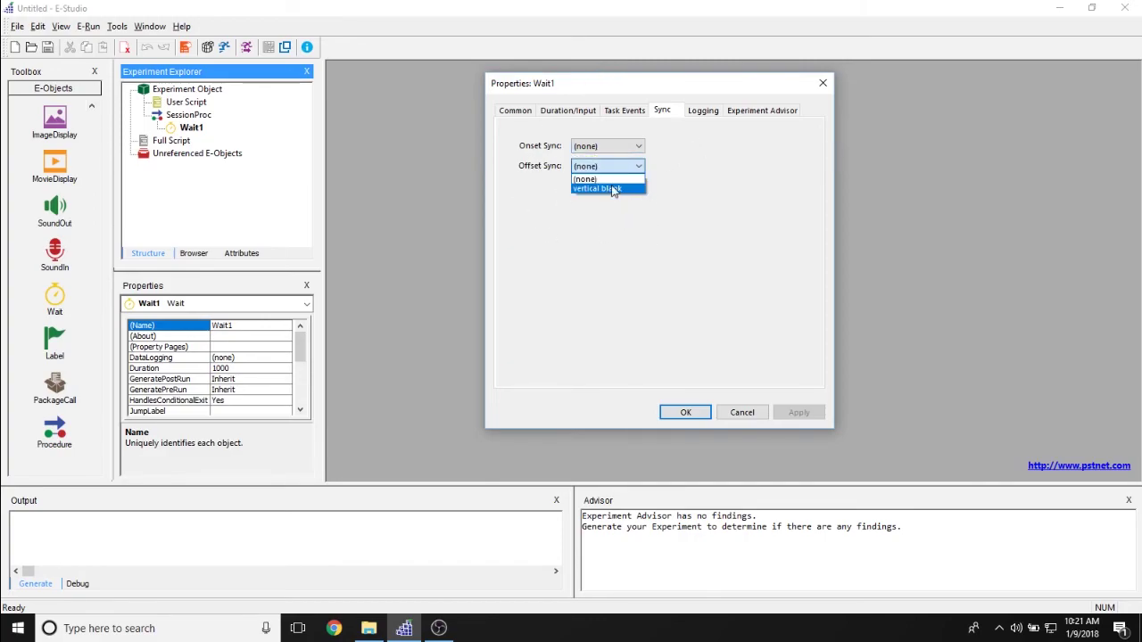
{"action": "left_click", "coordinate": [664, 237]}
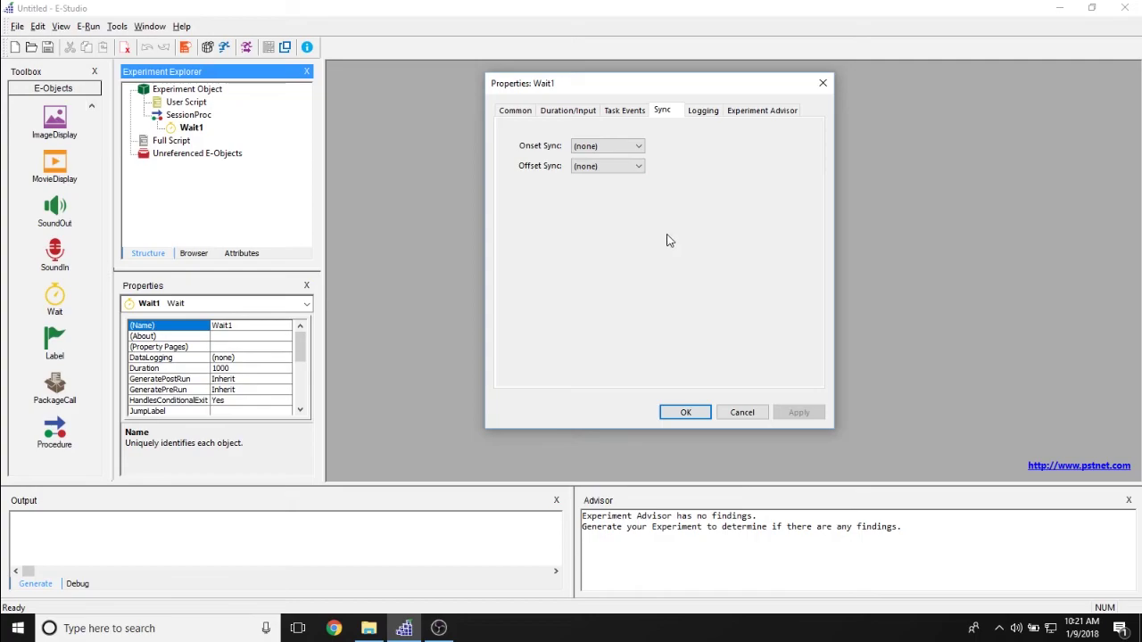
View Wait1's Logging properties, then return to the Duration/Input page.
{"action": "left_click", "coordinate": [709, 110]}
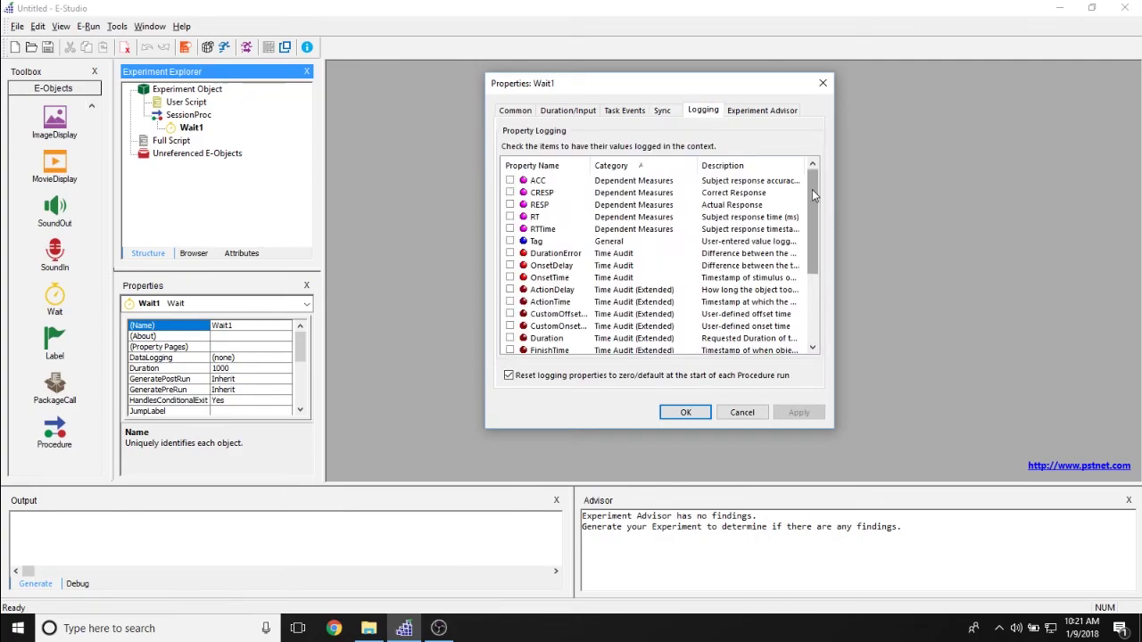
{"action": "mouse_move", "coordinate": [812, 189]}
{"action": "left_mouse_down"}
{"action": "mouse_move", "coordinate": [806, 264]}
{"action": "mouse_move", "coordinate": [809, 187]}
{"action": "left_mouse_up"}
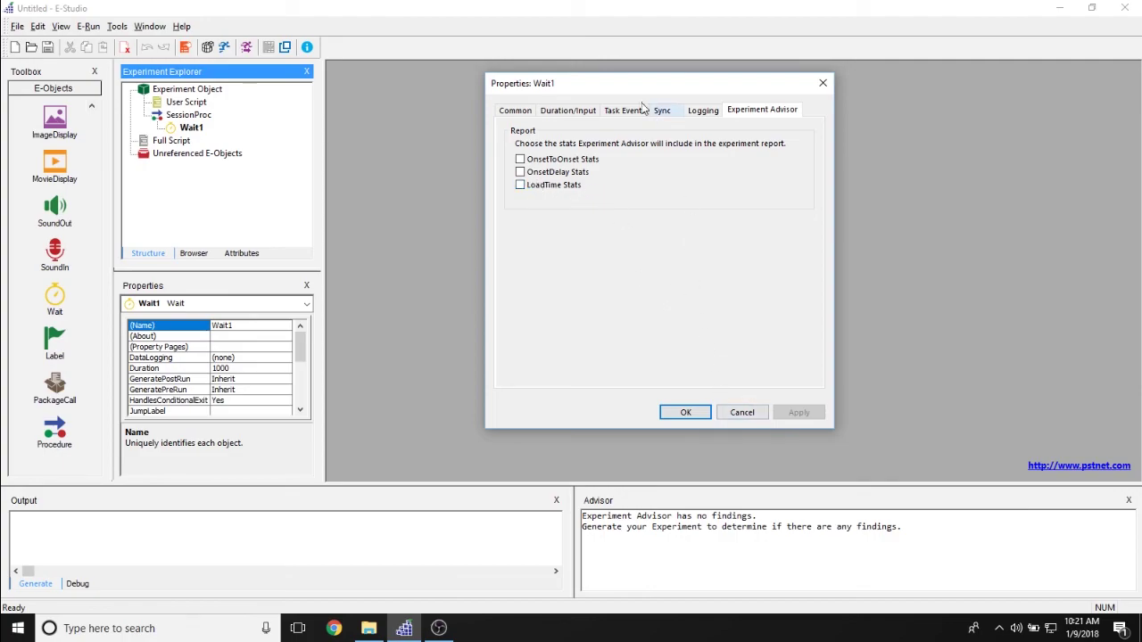
{"action": "left_click", "coordinate": [572, 110]}
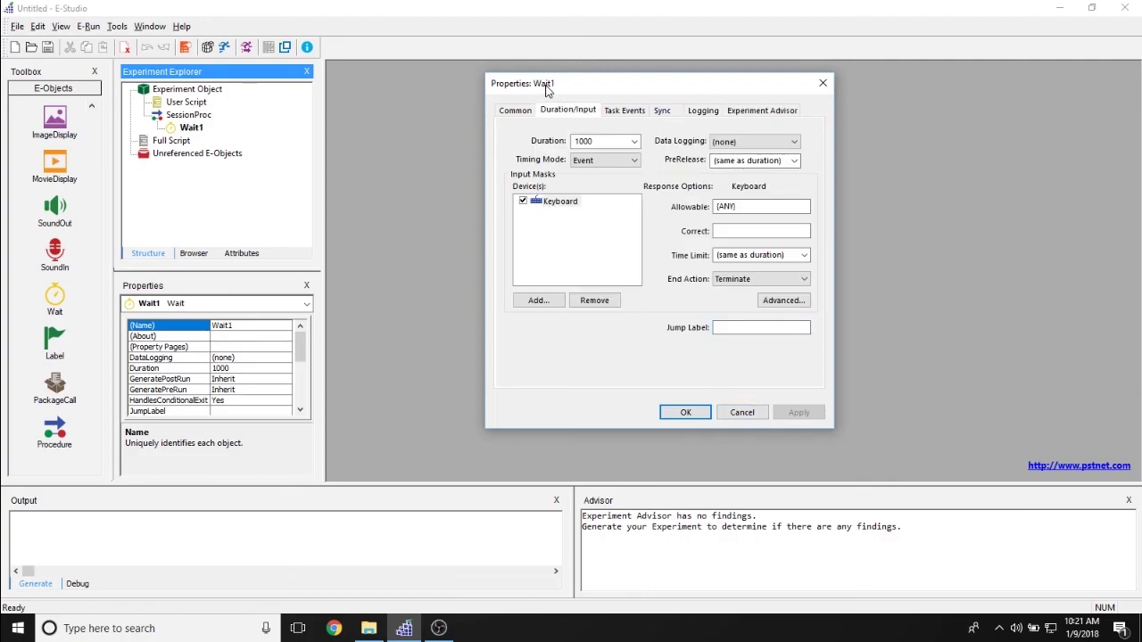